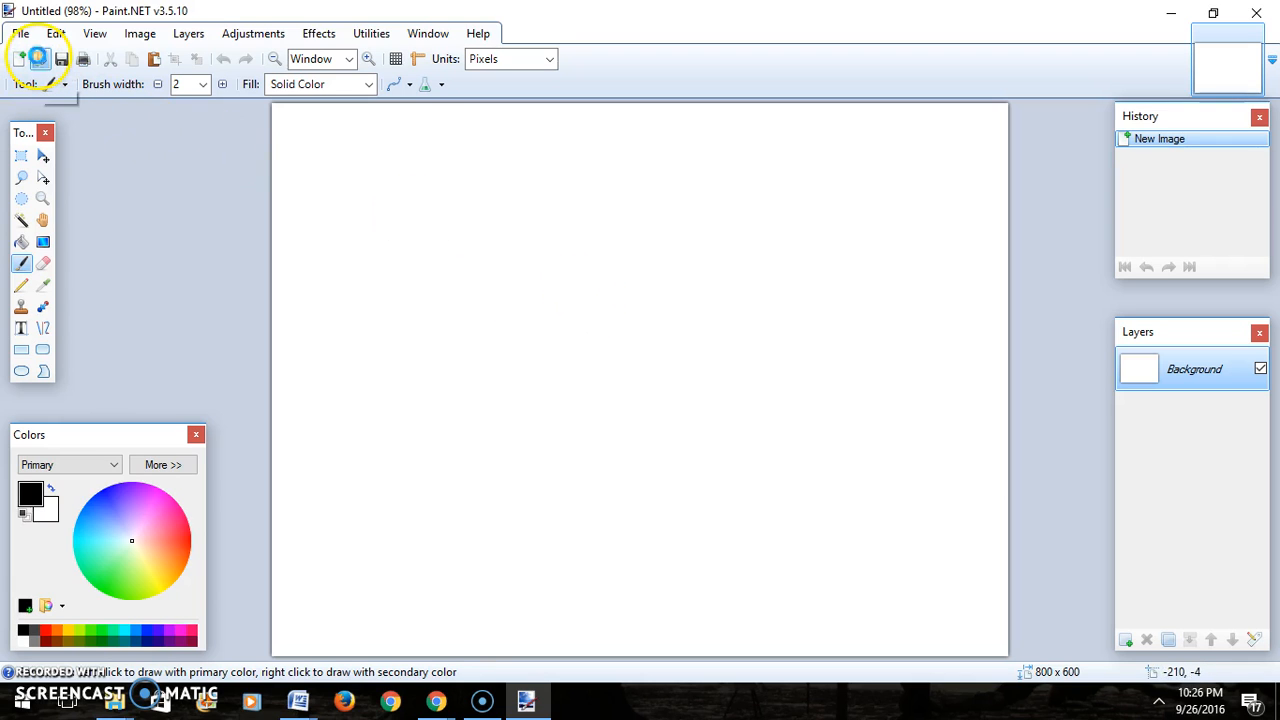
Open the photo DSC_2380 from the temp pics folder.
left_click(40, 62)
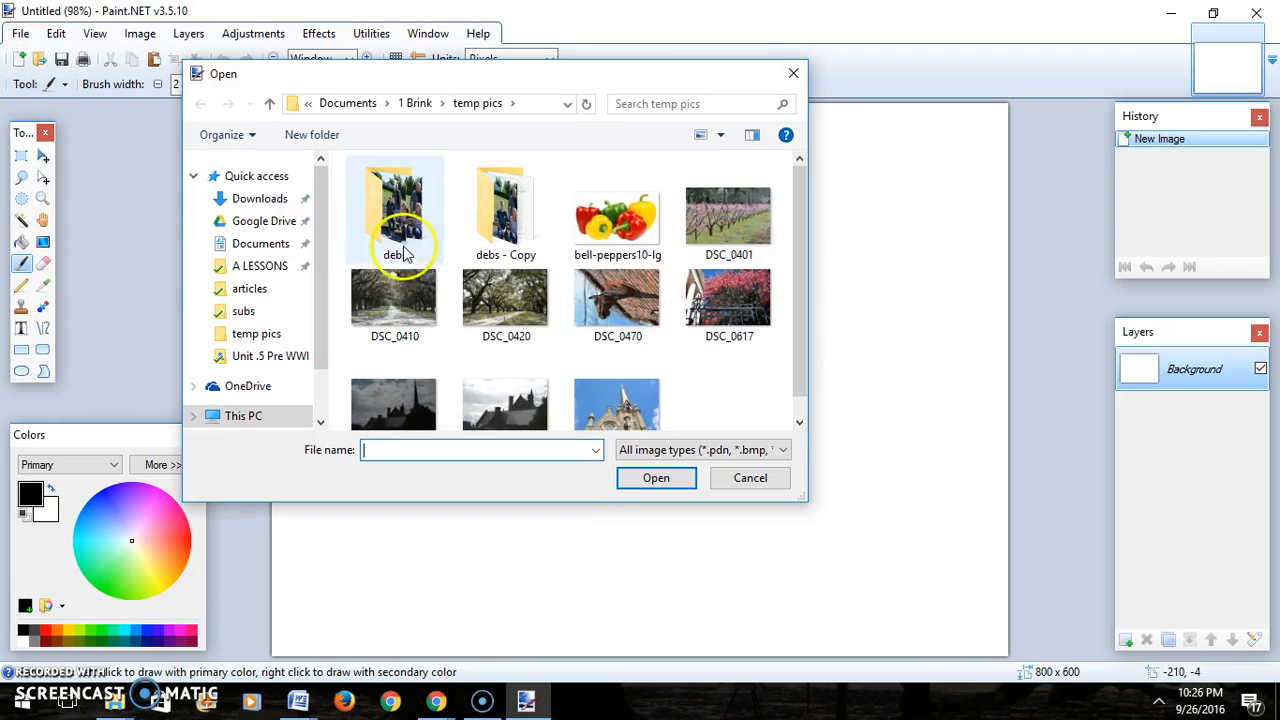
left_click(398, 400)
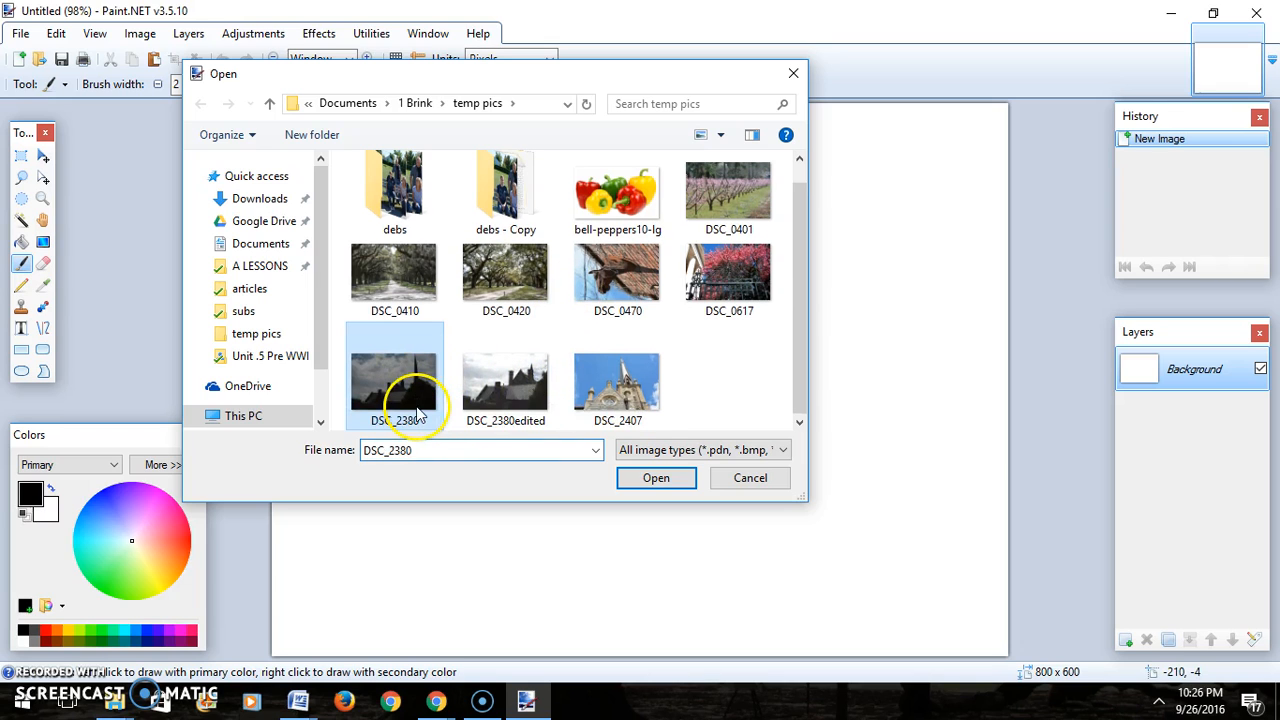
left_click(656, 478)
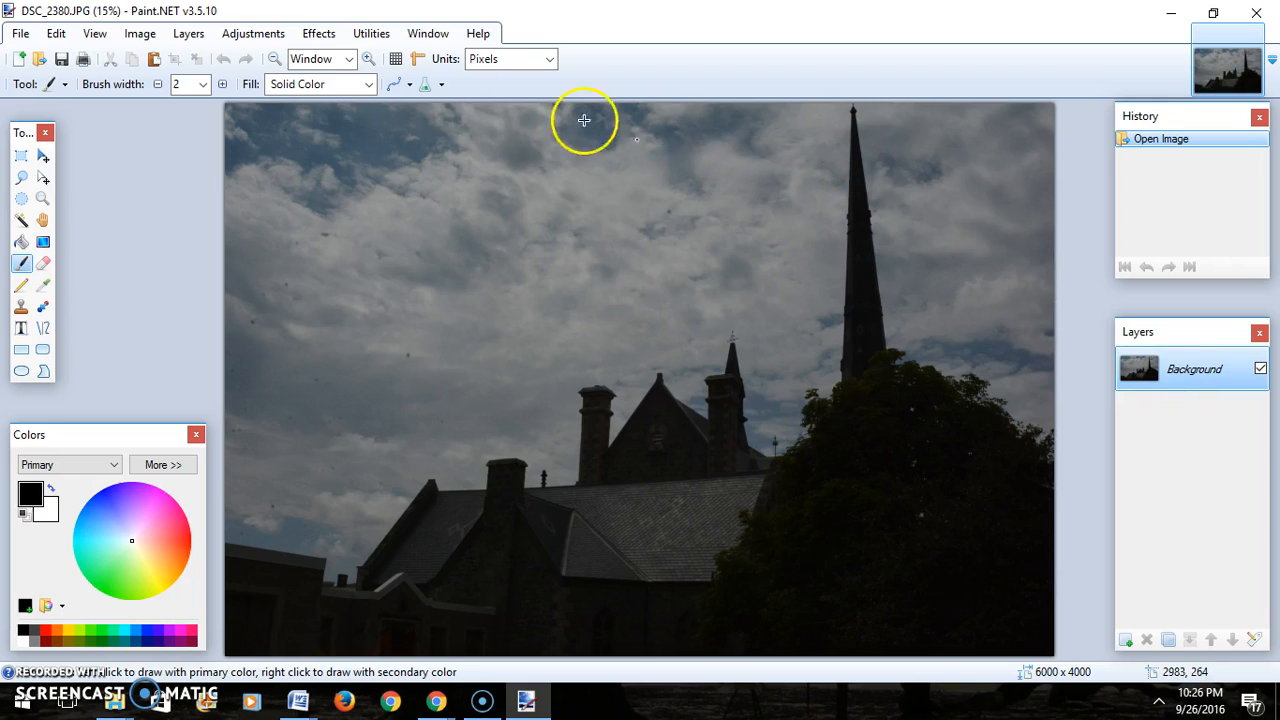
Preview a brightness of 52 and a contrast of 44 on the photo, and discard the adjustment.
left_click(255, 35)
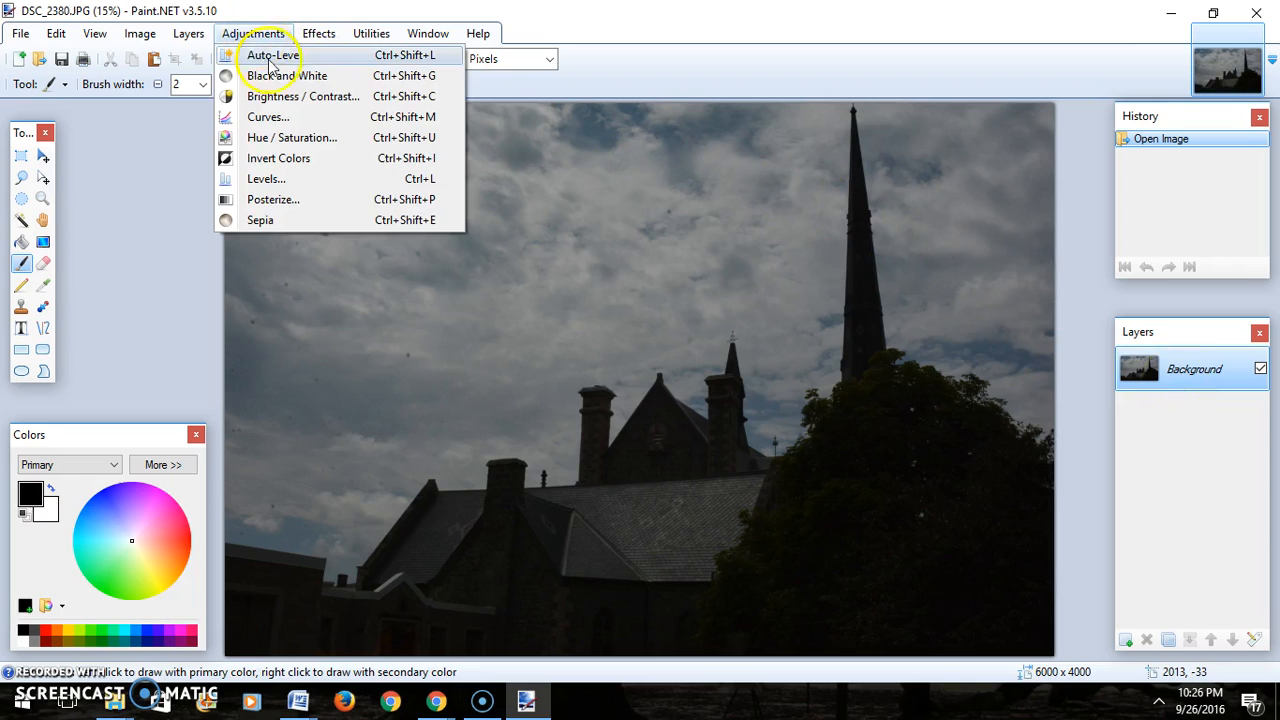
left_click(290, 100)
left_click_drag(623, 277, 1018, 175)
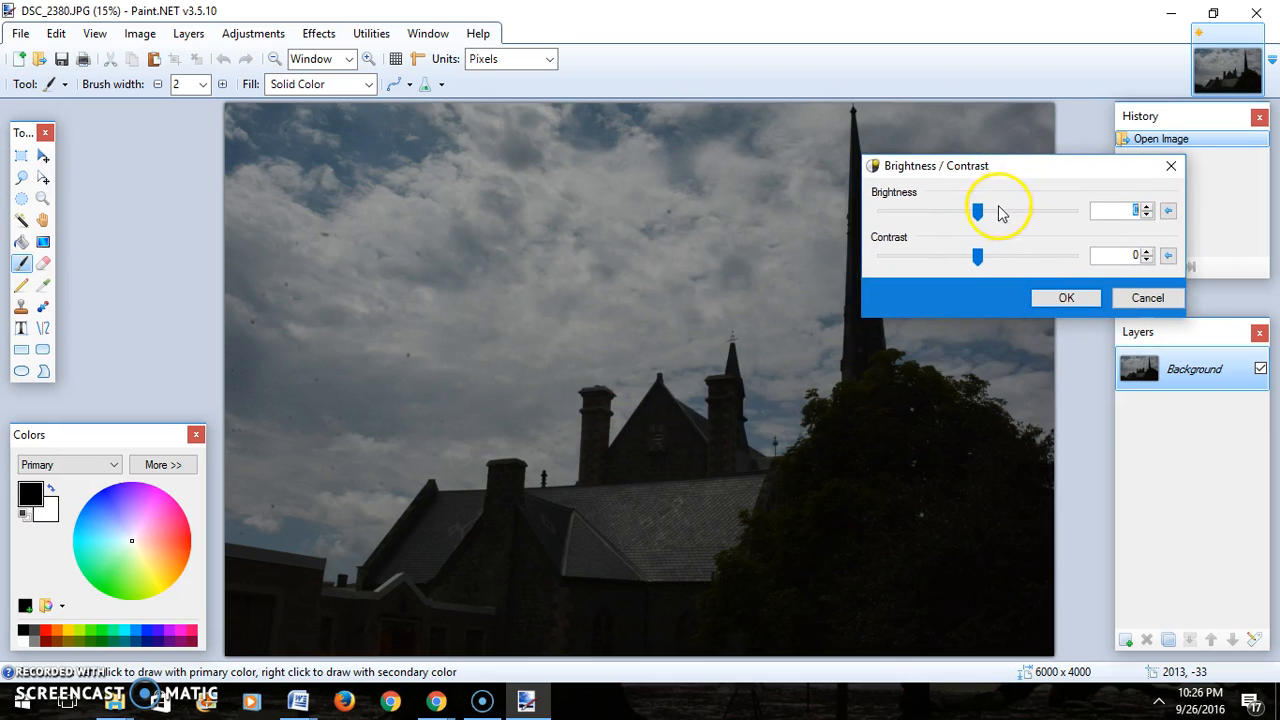
left_click_drag(980, 222, 1027, 210)
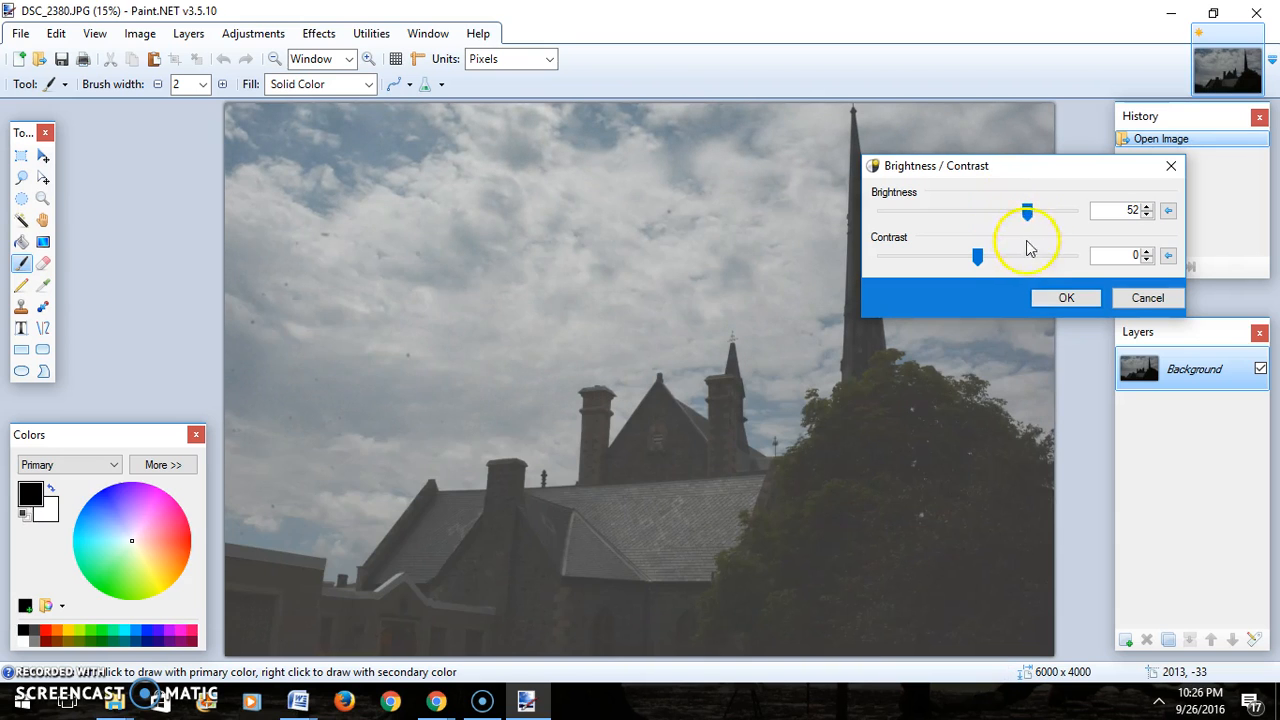
left_click_drag(978, 258, 1016, 276)
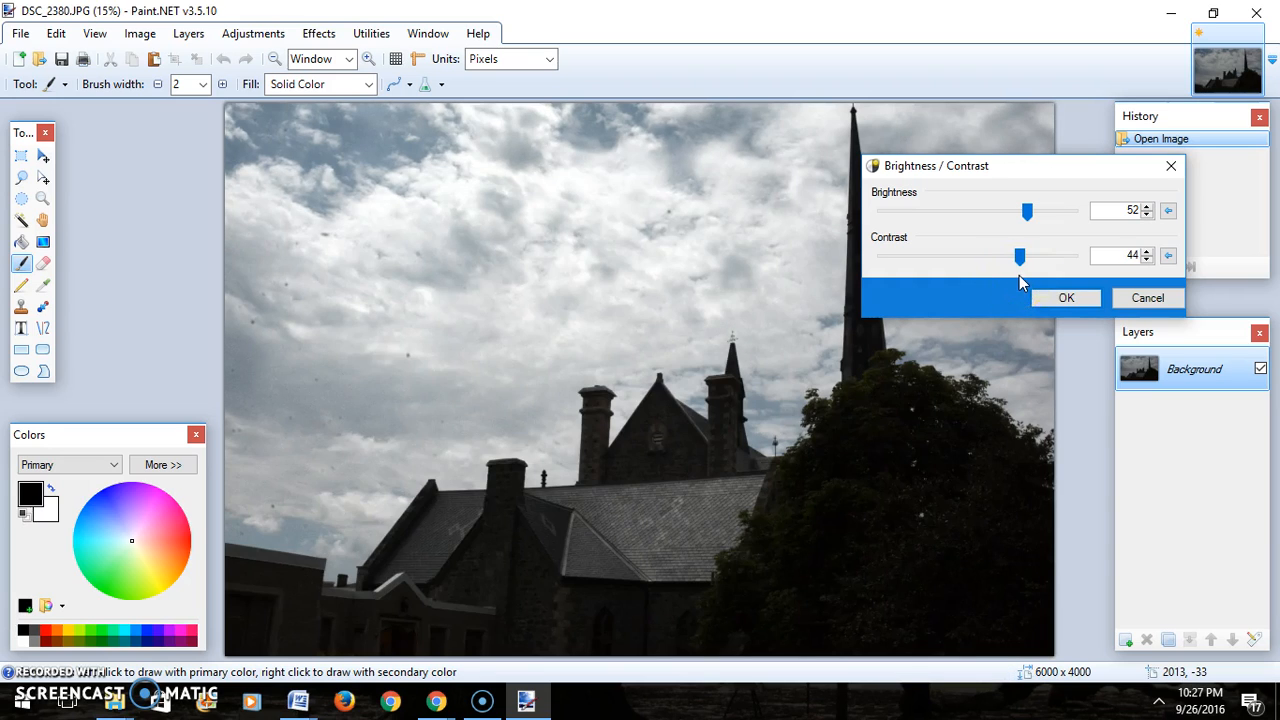
left_click(1148, 298)
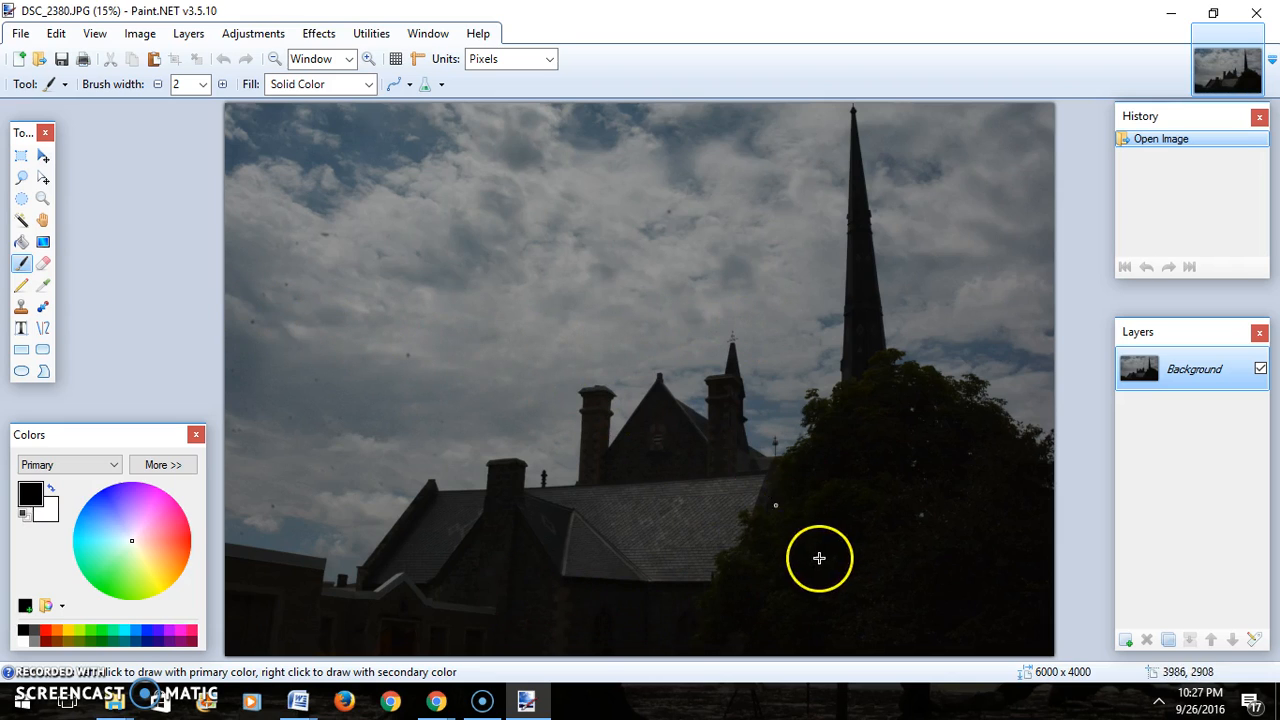
Crop the photo to a rectangular selection of about 4117 × 2516 pixels around the lower buildings, leaving out the tall spire.
left_click(21, 156)
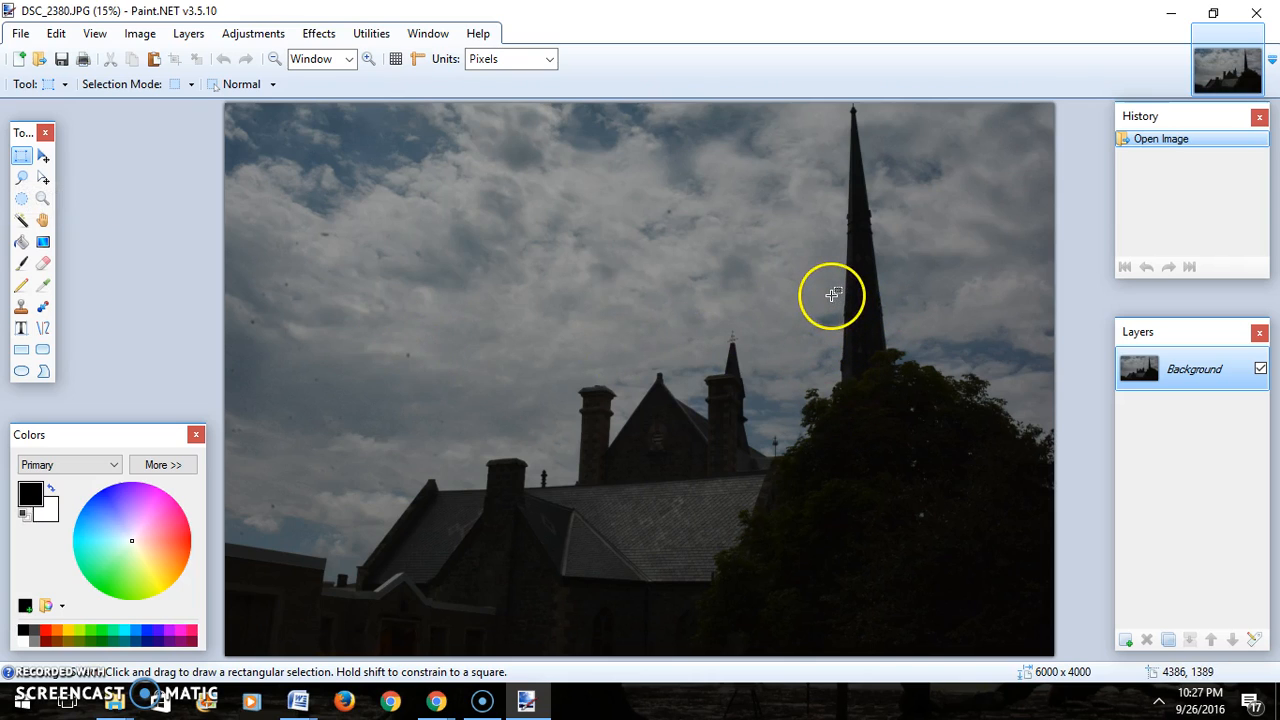
left_click_drag(820, 297, 240, 655)
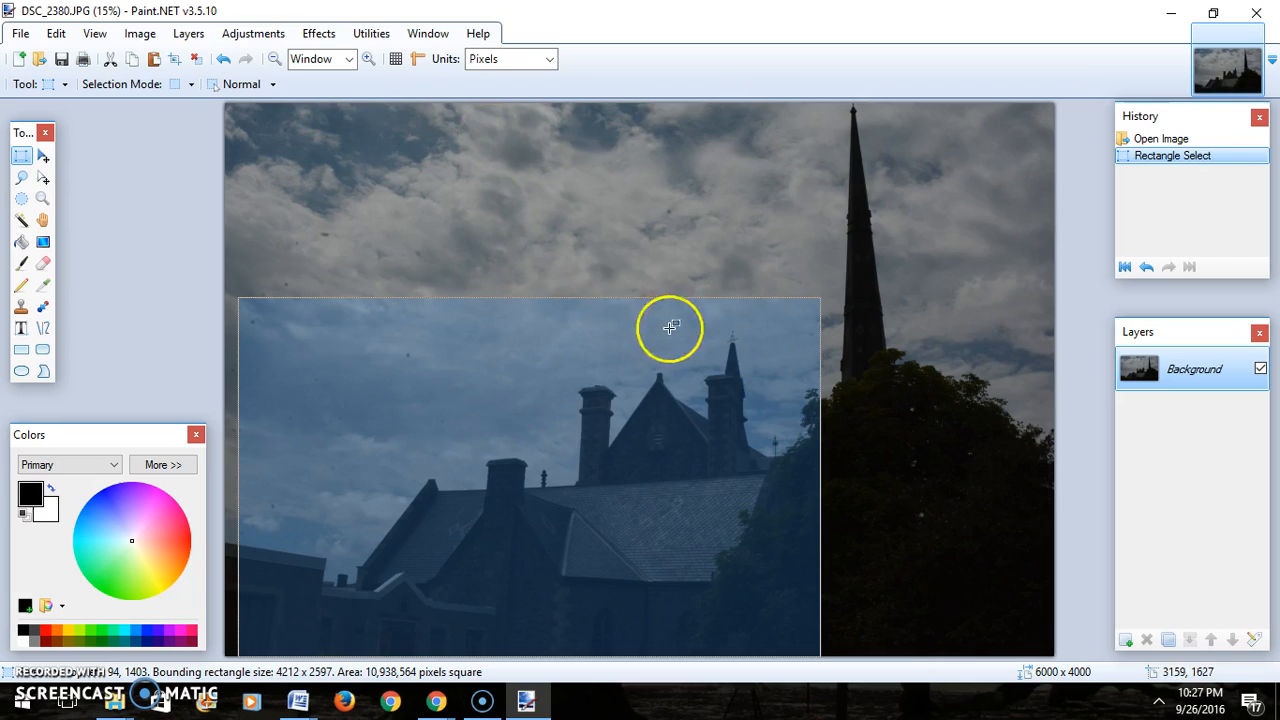
left_click(45, 184)
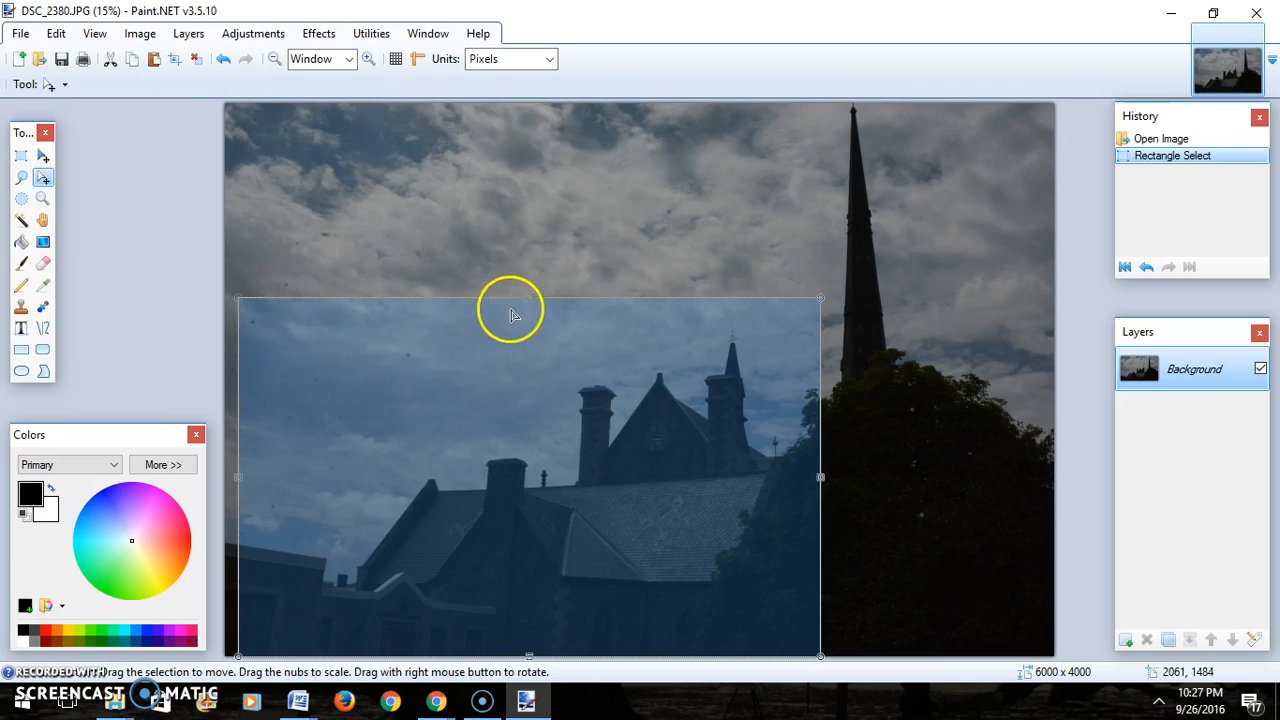
left_click_drag(533, 297, 538, 280)
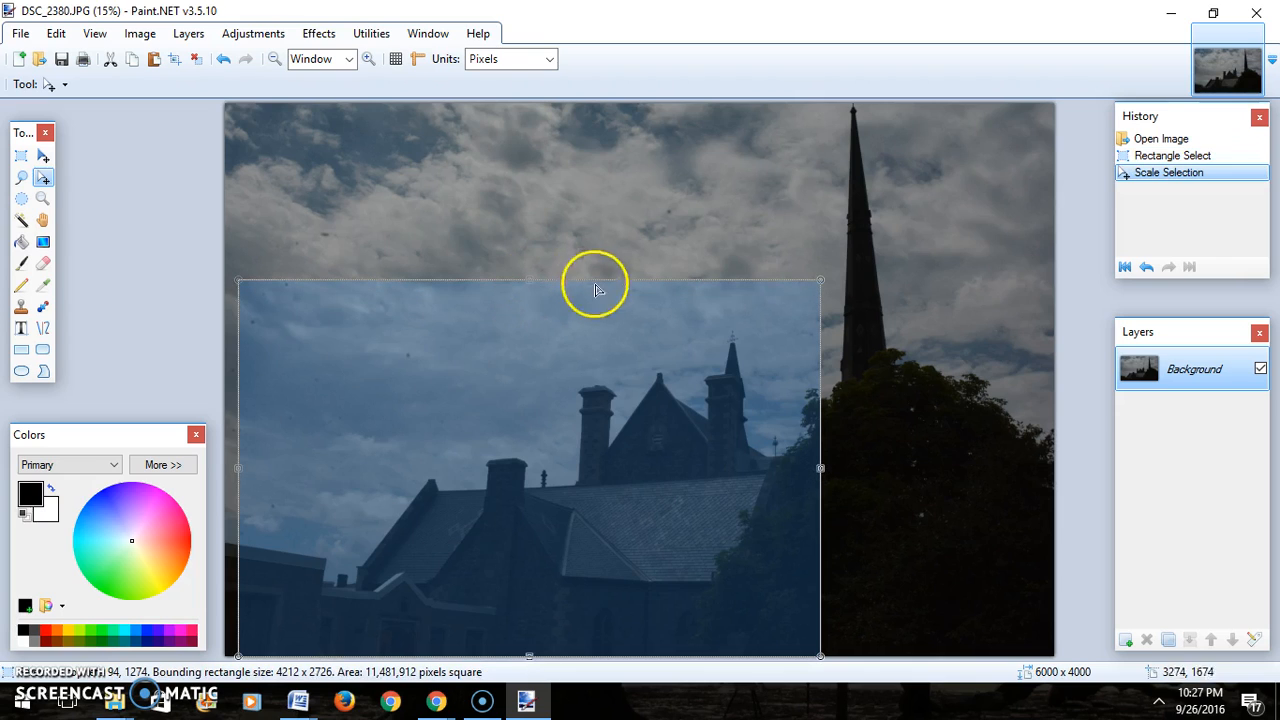
left_click_drag(823, 466, 831, 467)
left_click_drag(603, 429, 605, 429)
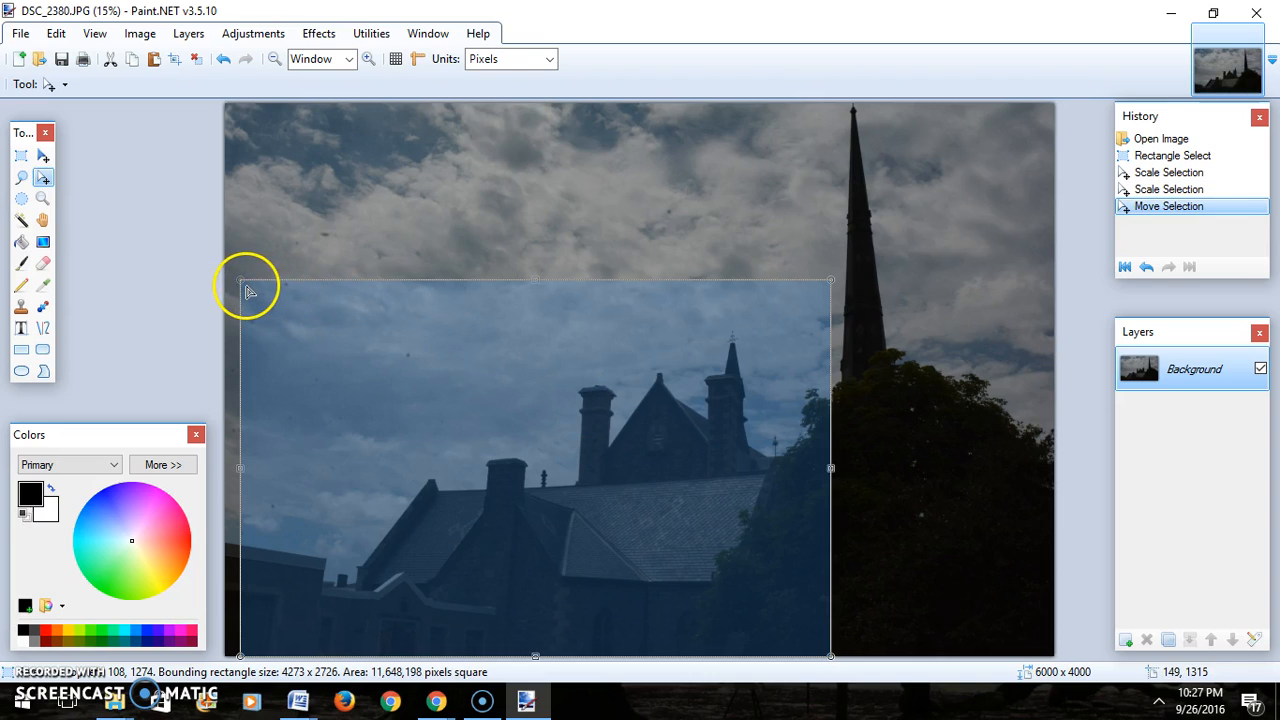
left_click_drag(243, 281, 263, 309)
left_click_drag(420, 407, 403, 400)
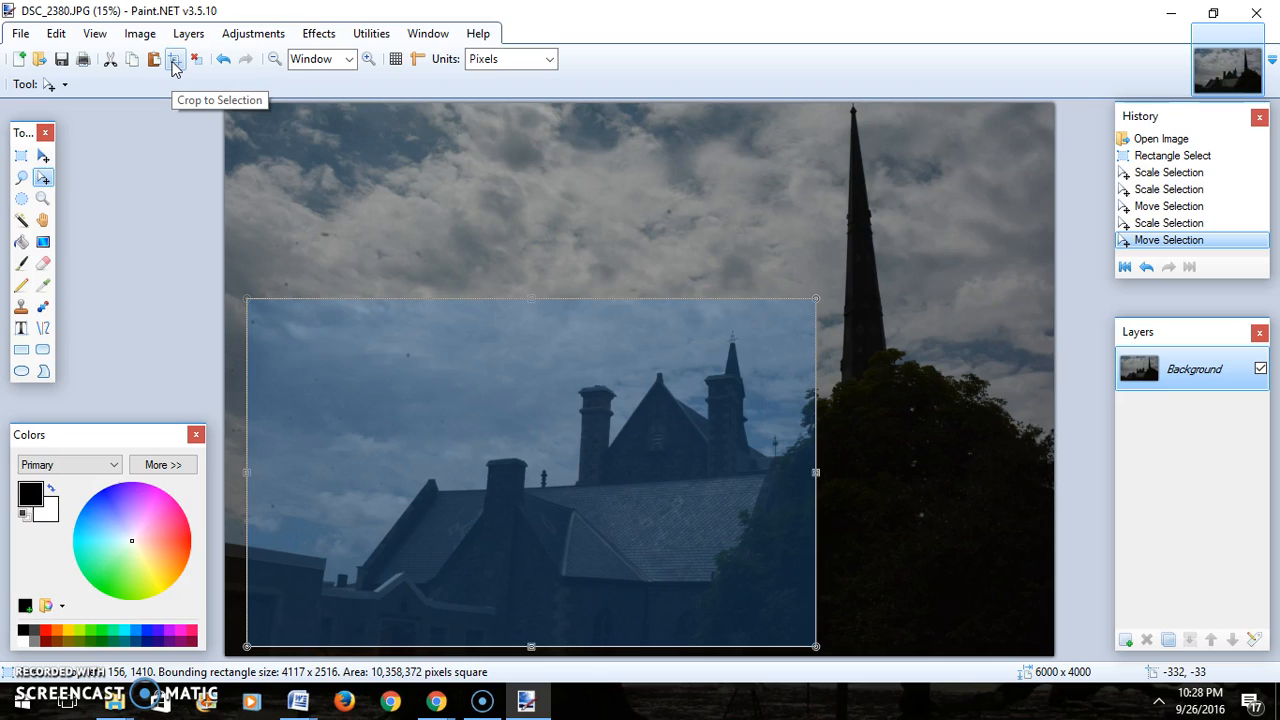
left_click(200, 101)
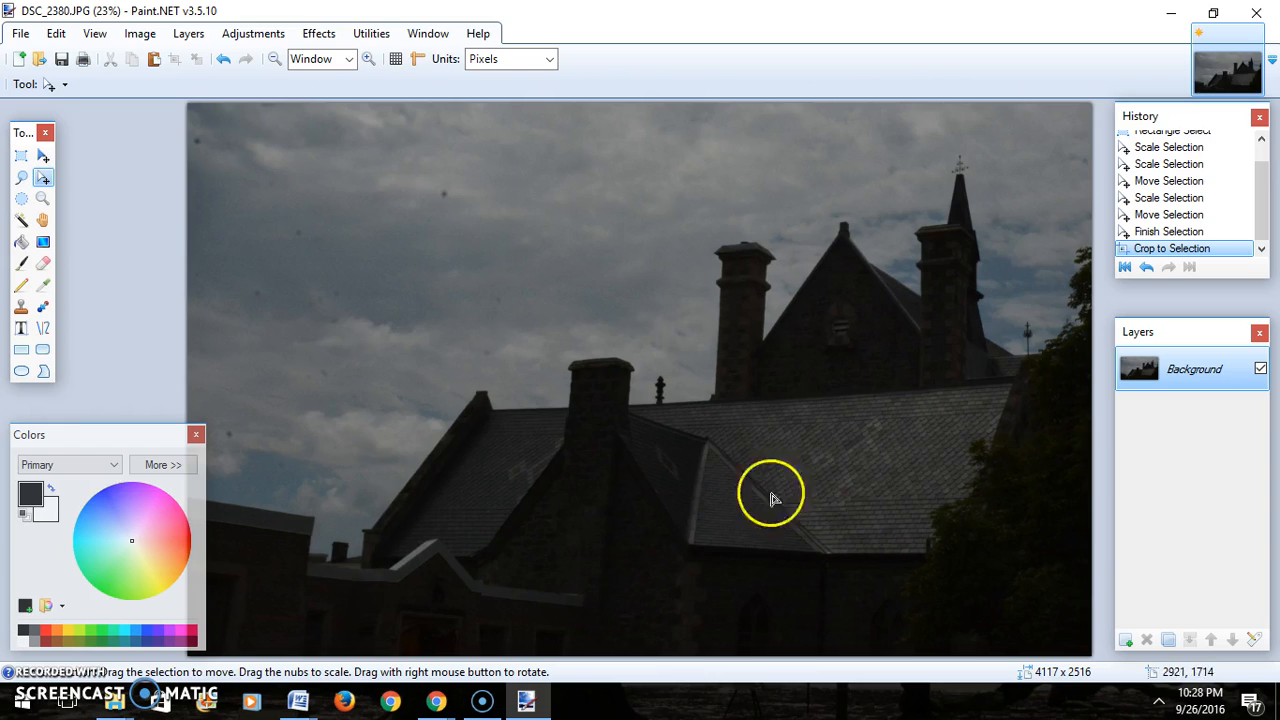
Apply a brightness of 45 and a contrast of 37 to the cropped photo.
left_click(248, 33)
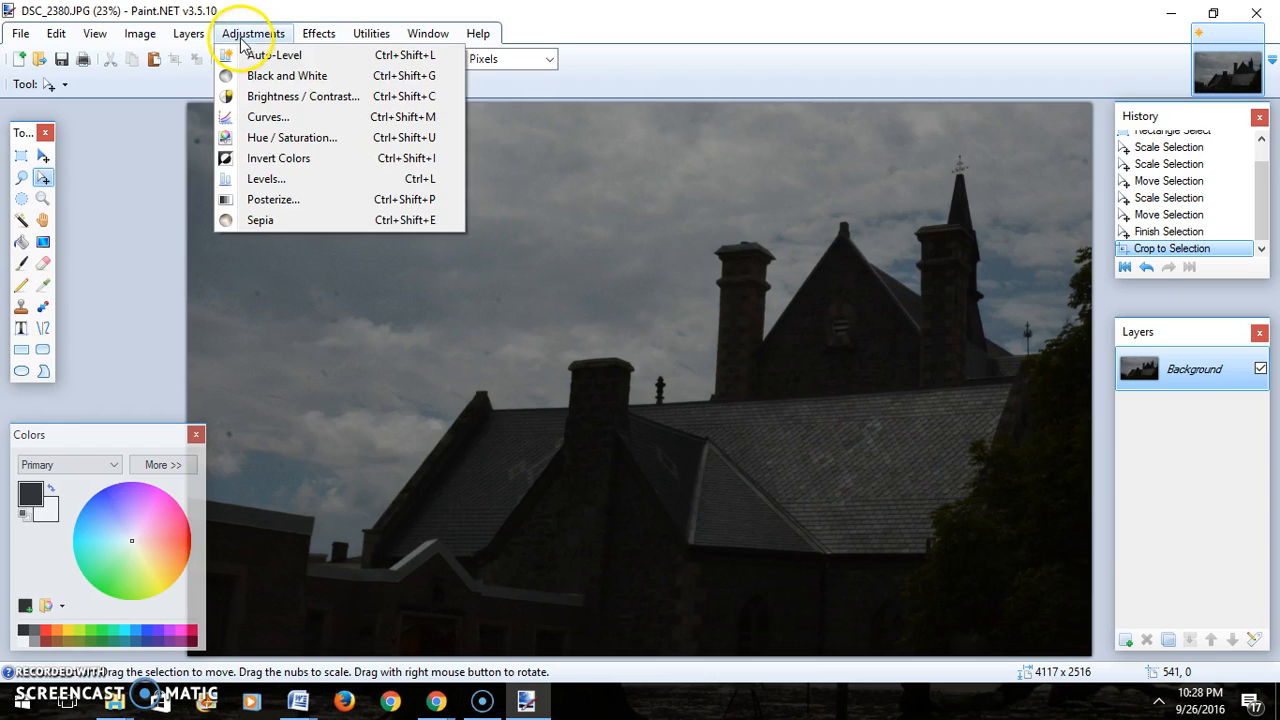
left_click(288, 94)
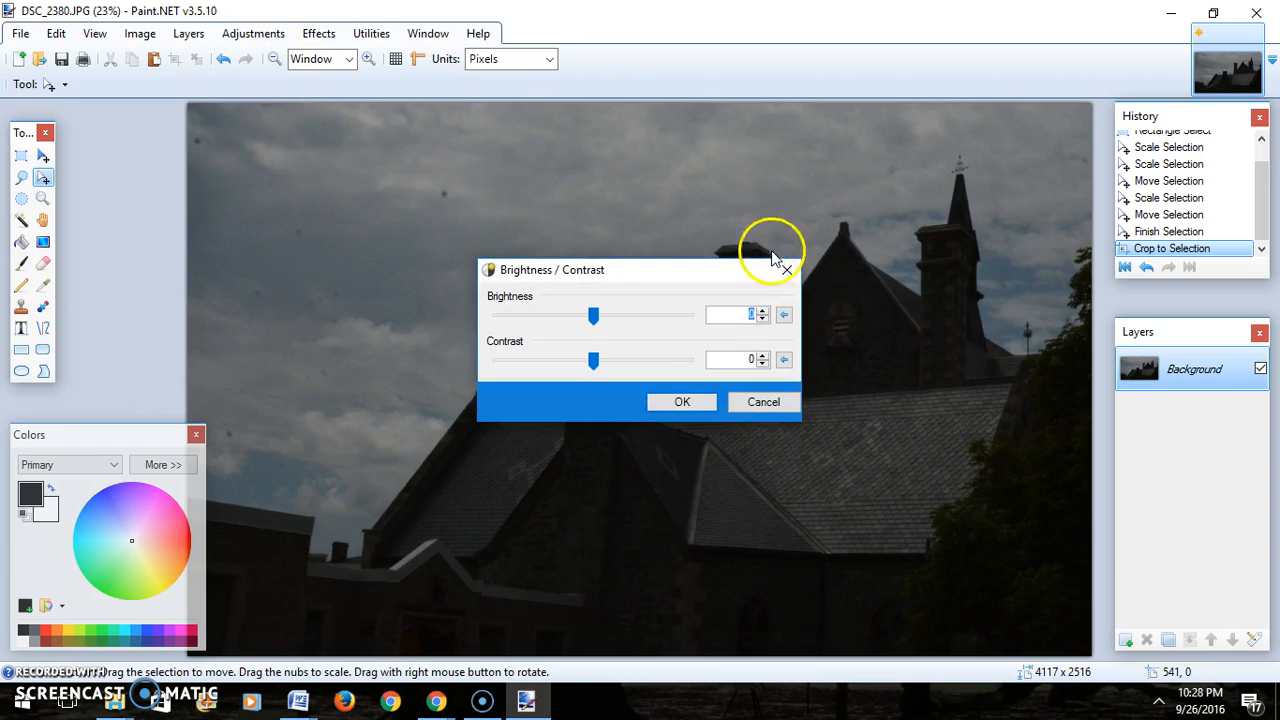
left_click_drag(715, 277, 1106, 23)
left_click_drag(986, 63, 1020, 63)
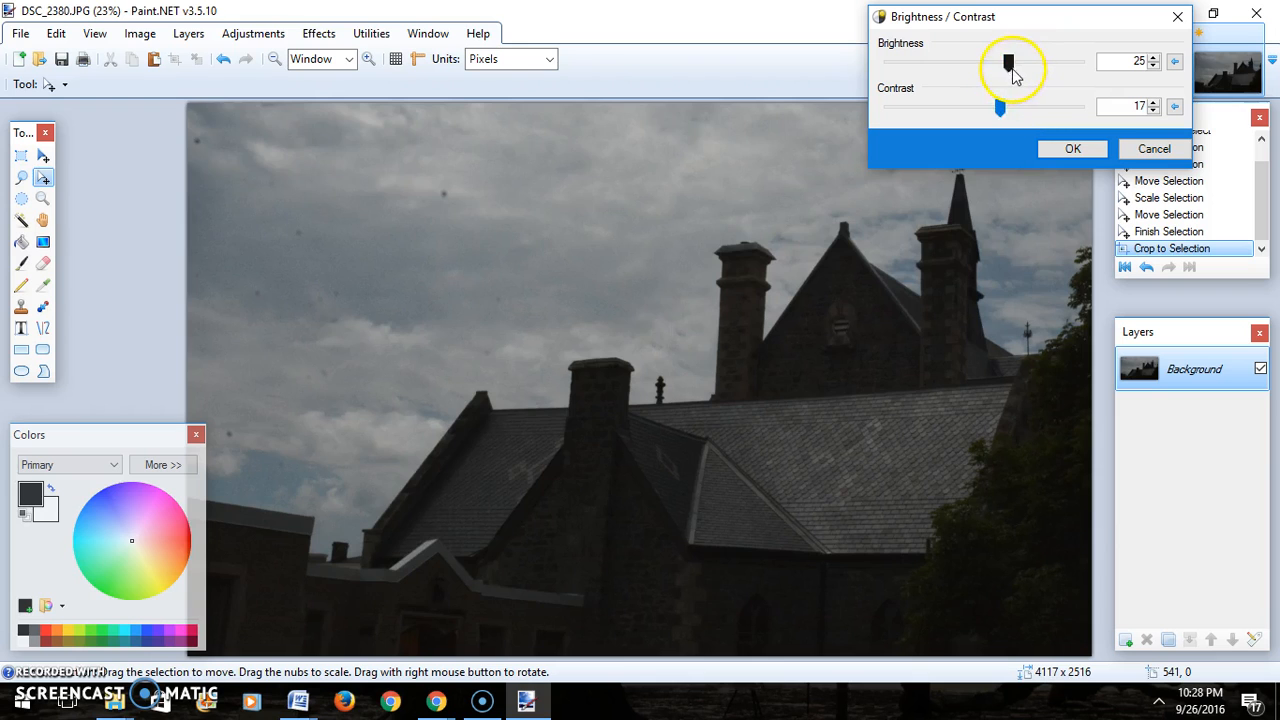
left_click_drag(1000, 106, 1020, 113)
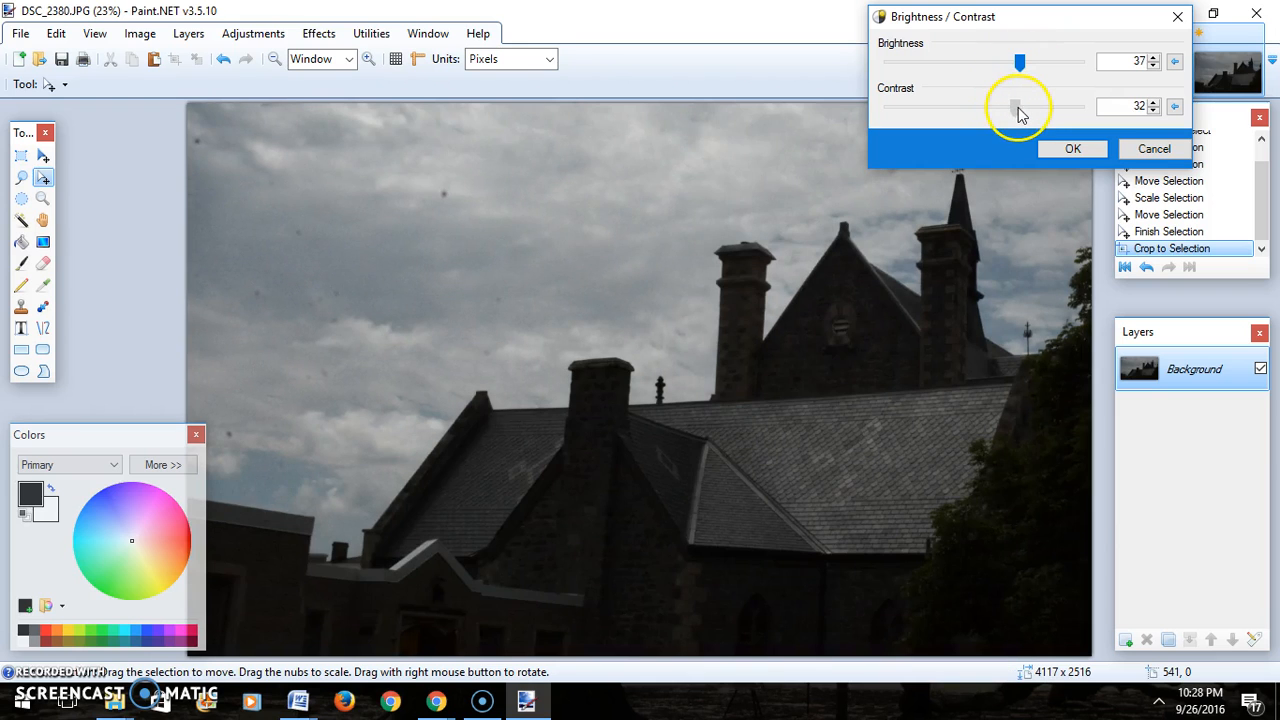
left_click_drag(1024, 63, 1030, 63)
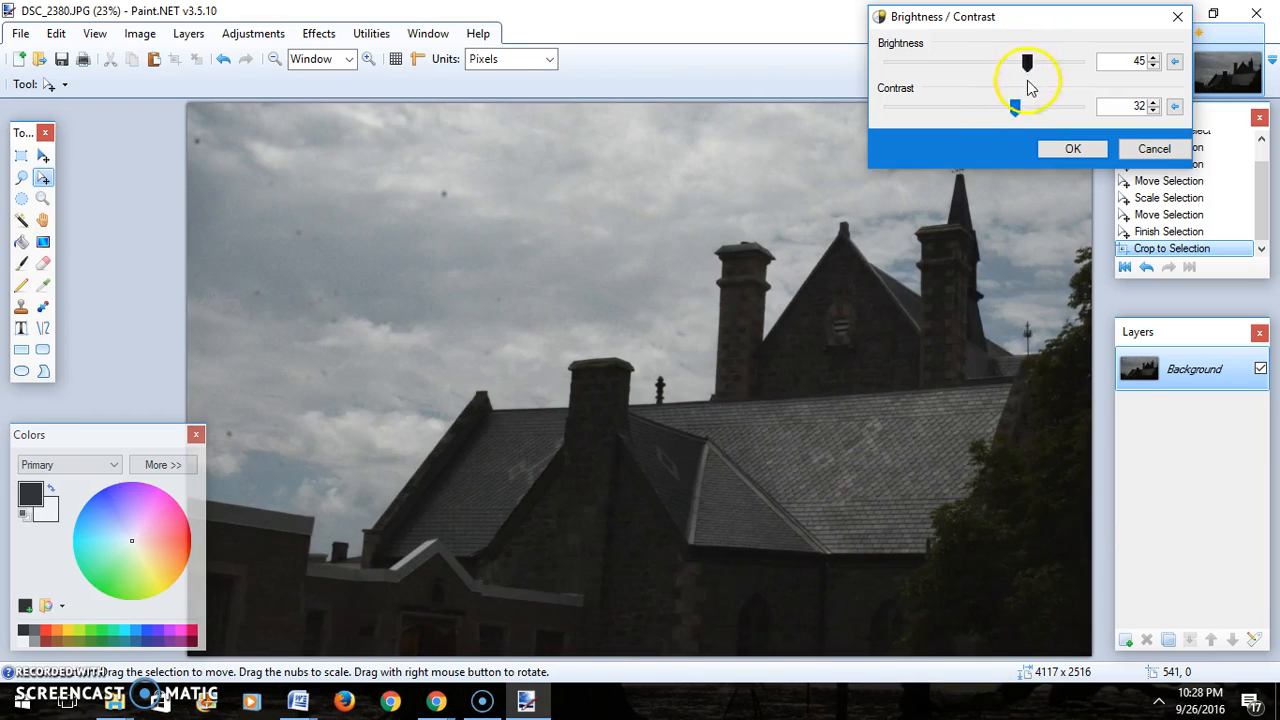
left_click_drag(1016, 106, 1021, 107)
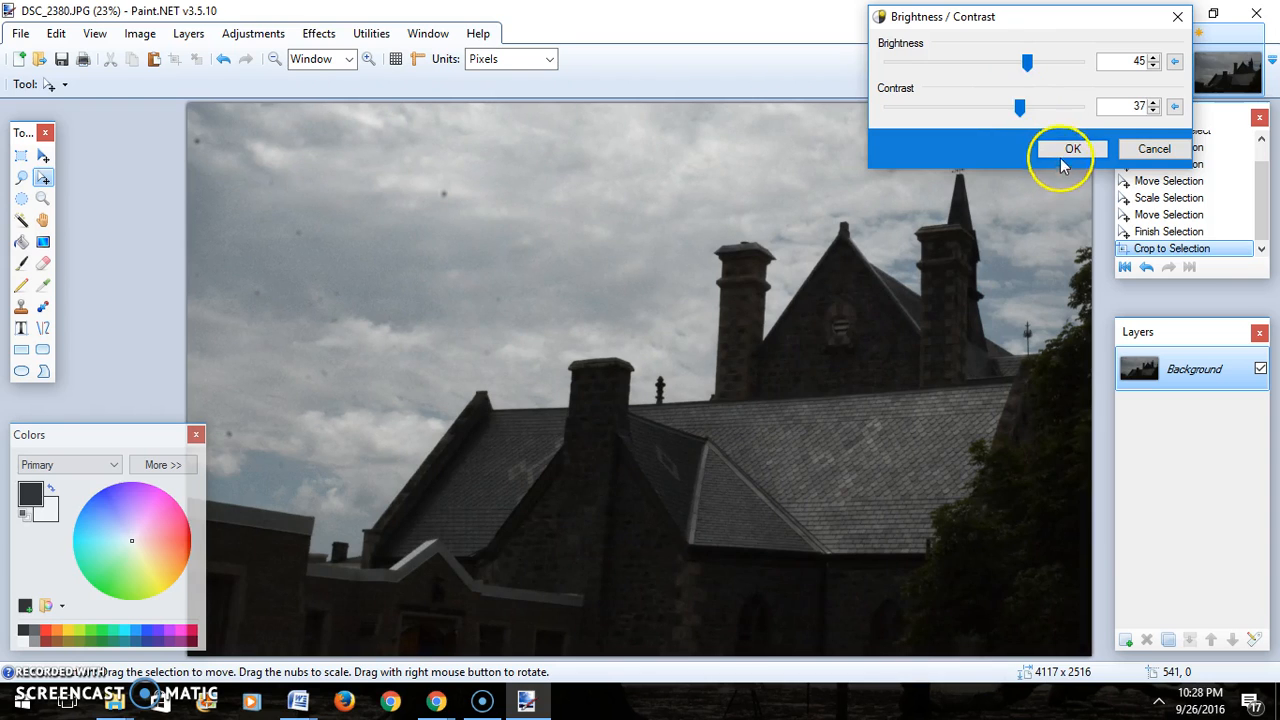
left_click(1068, 150)
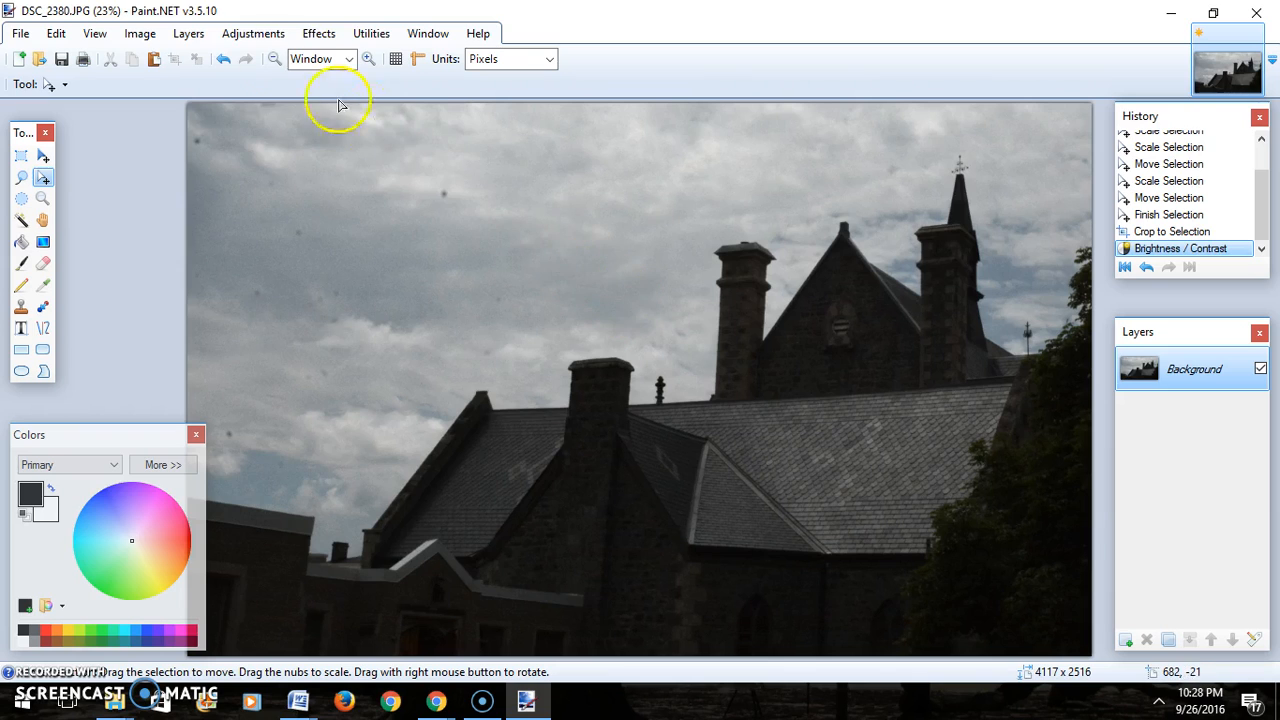
Apply the Sepia adjustment to the cropped photo.
left_click(237, 37)
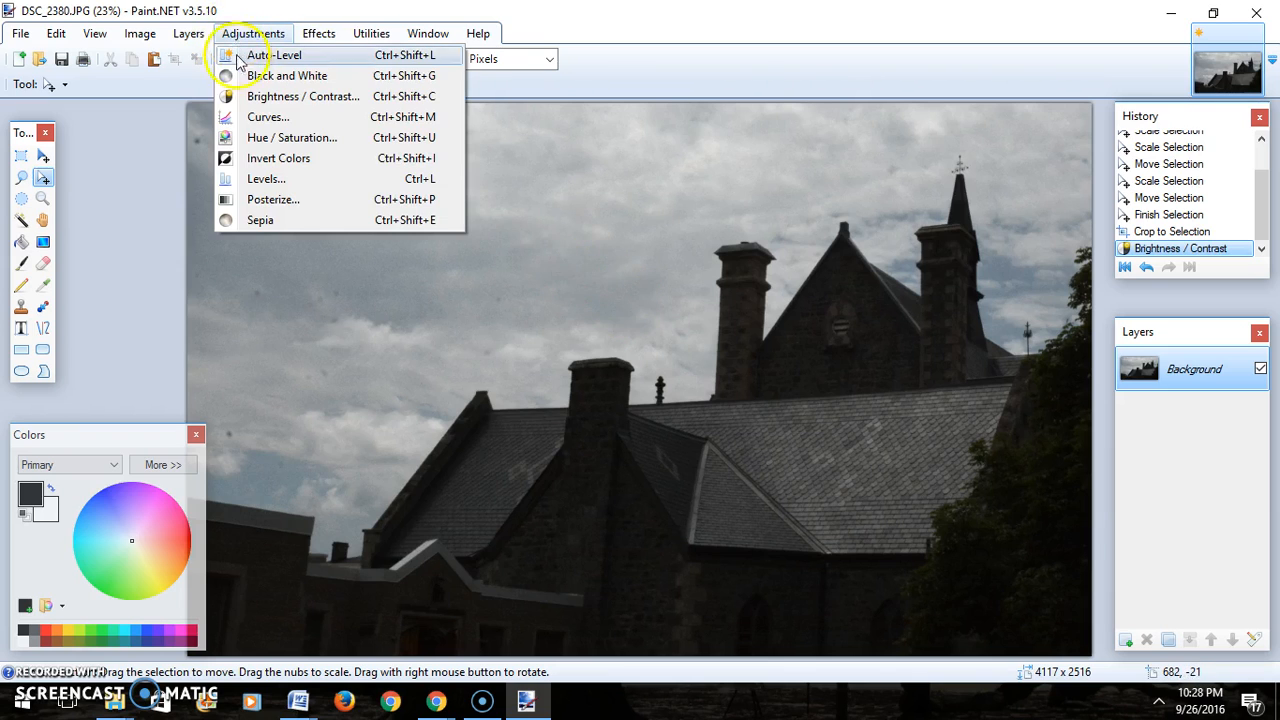
left_click(266, 228)
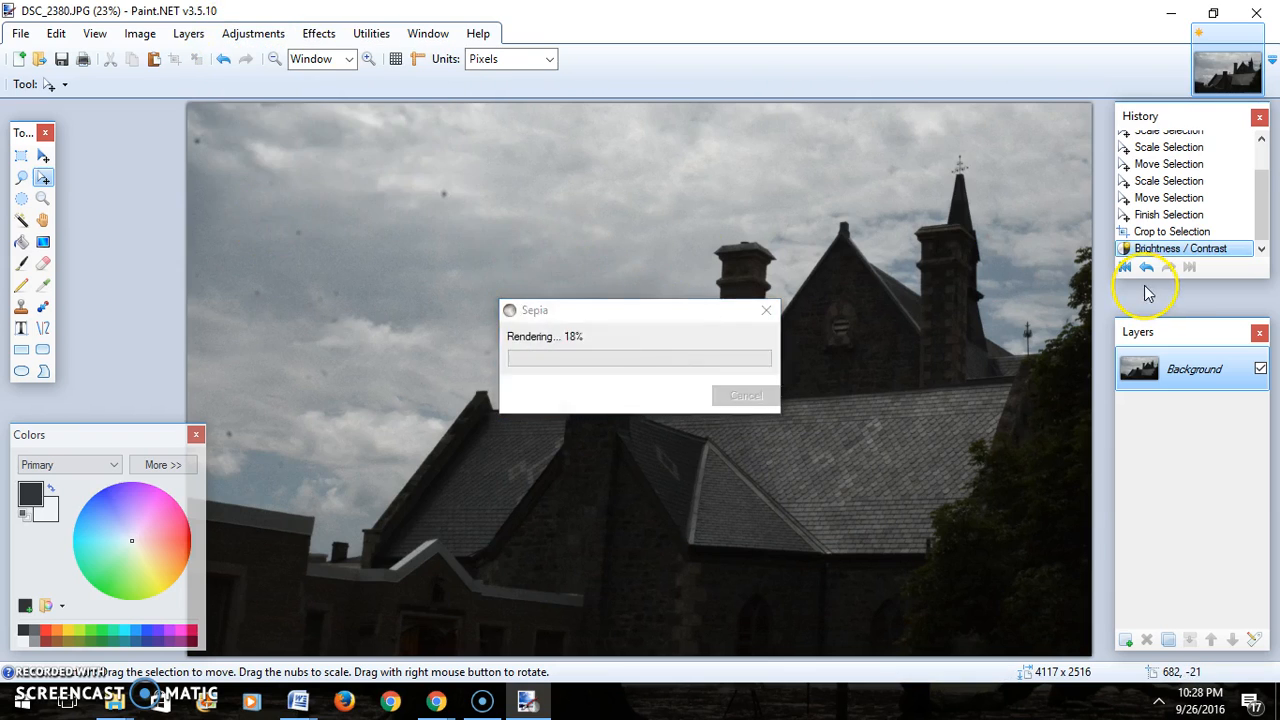
Try inverting the photo's colors, and undo the inversion.
left_click(258, 44)
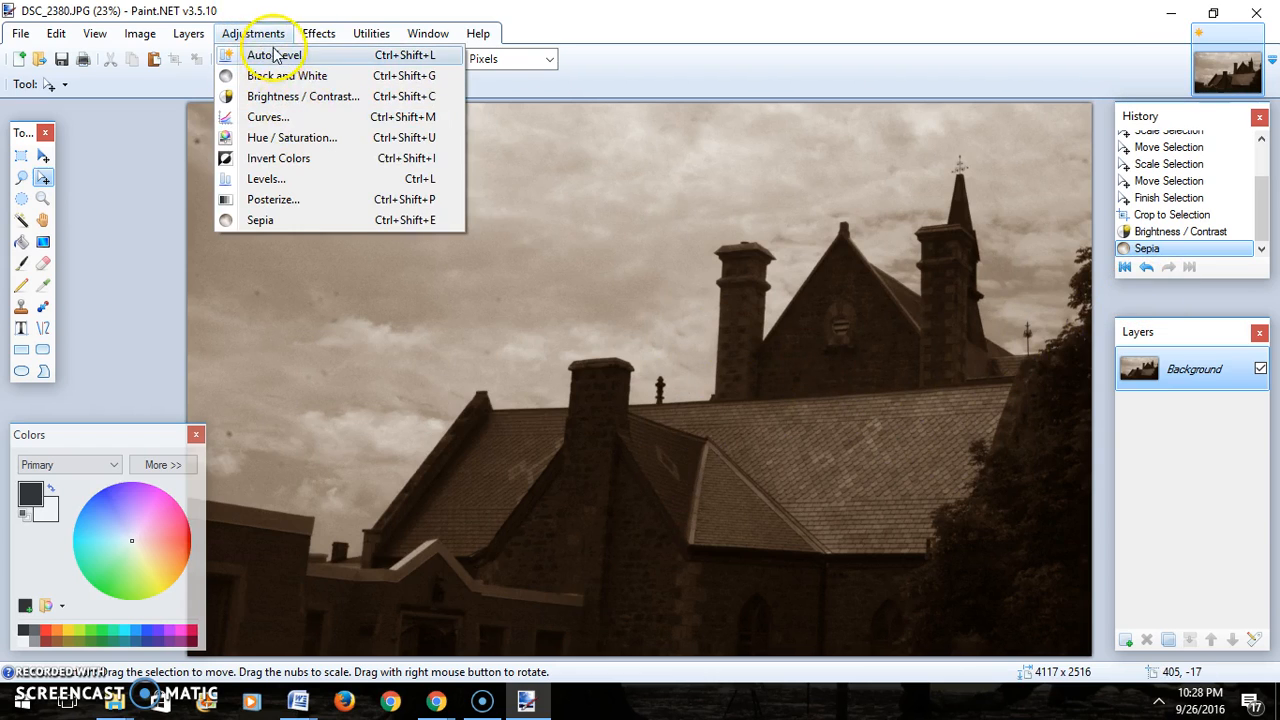
left_click(285, 159)
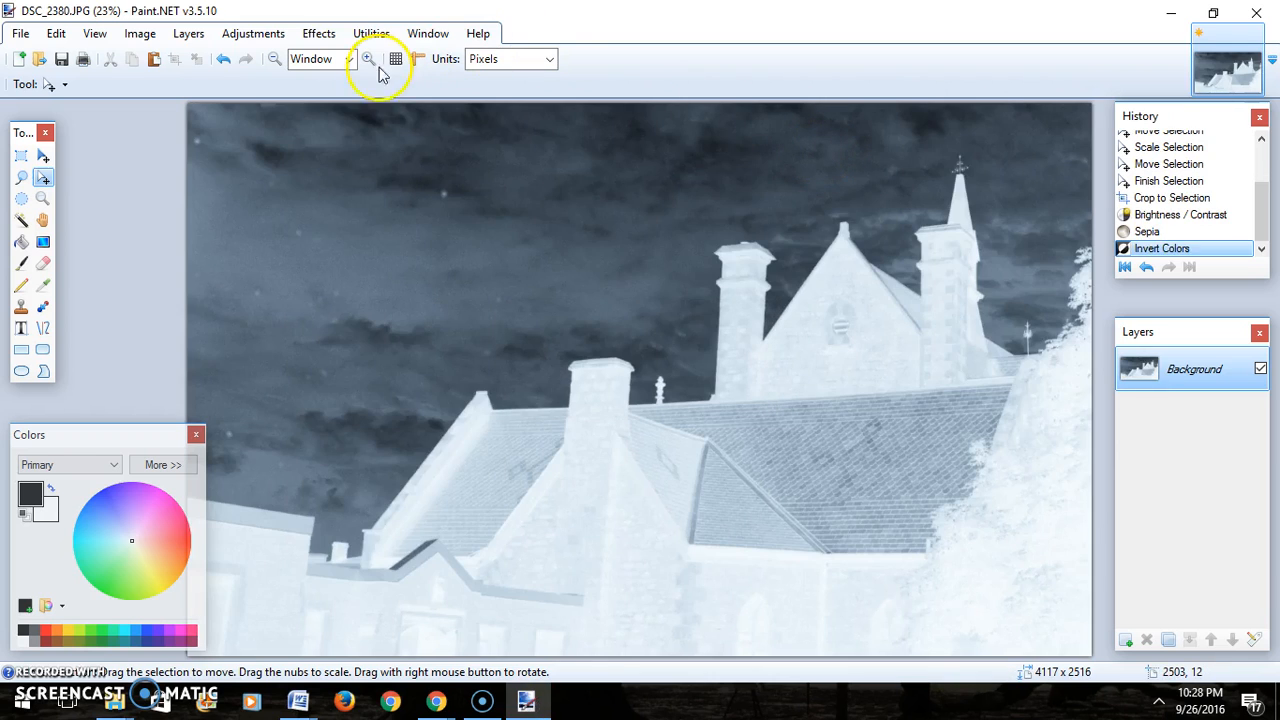
left_click(223, 59)
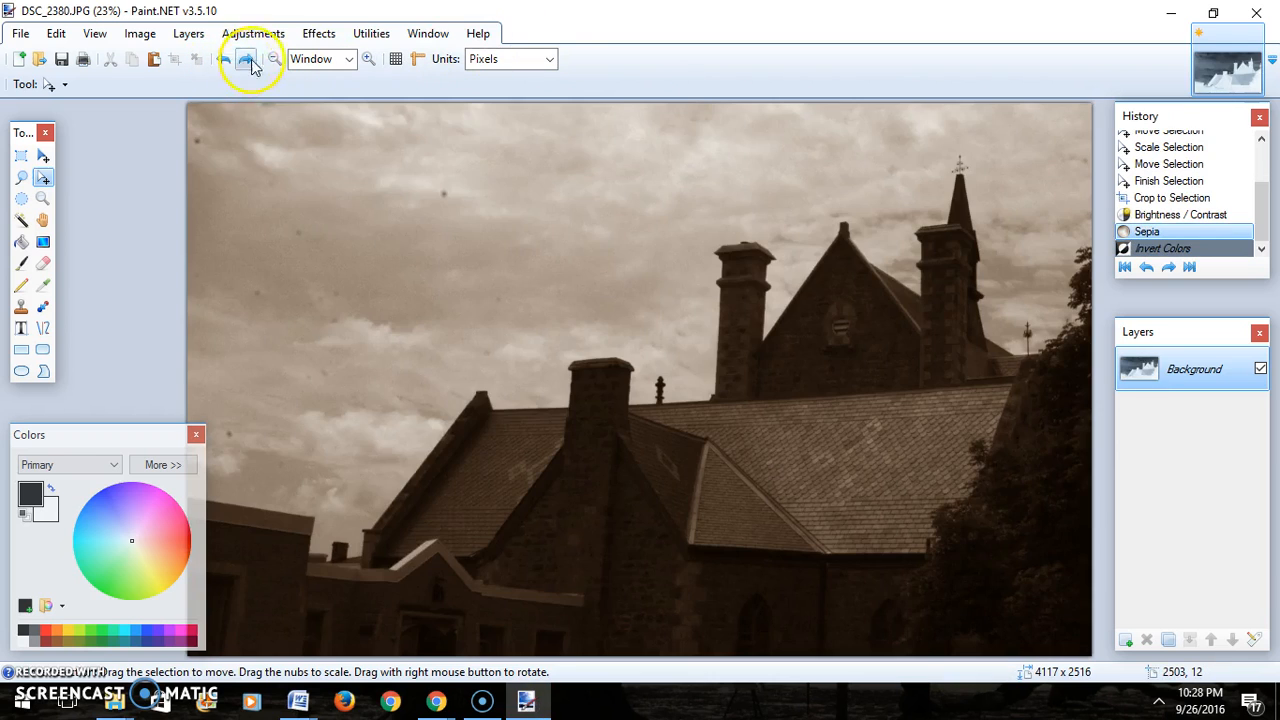
Try the Oil Painting effect with brush size 5 and coarseness 181, and discard it.
left_click(322, 34)
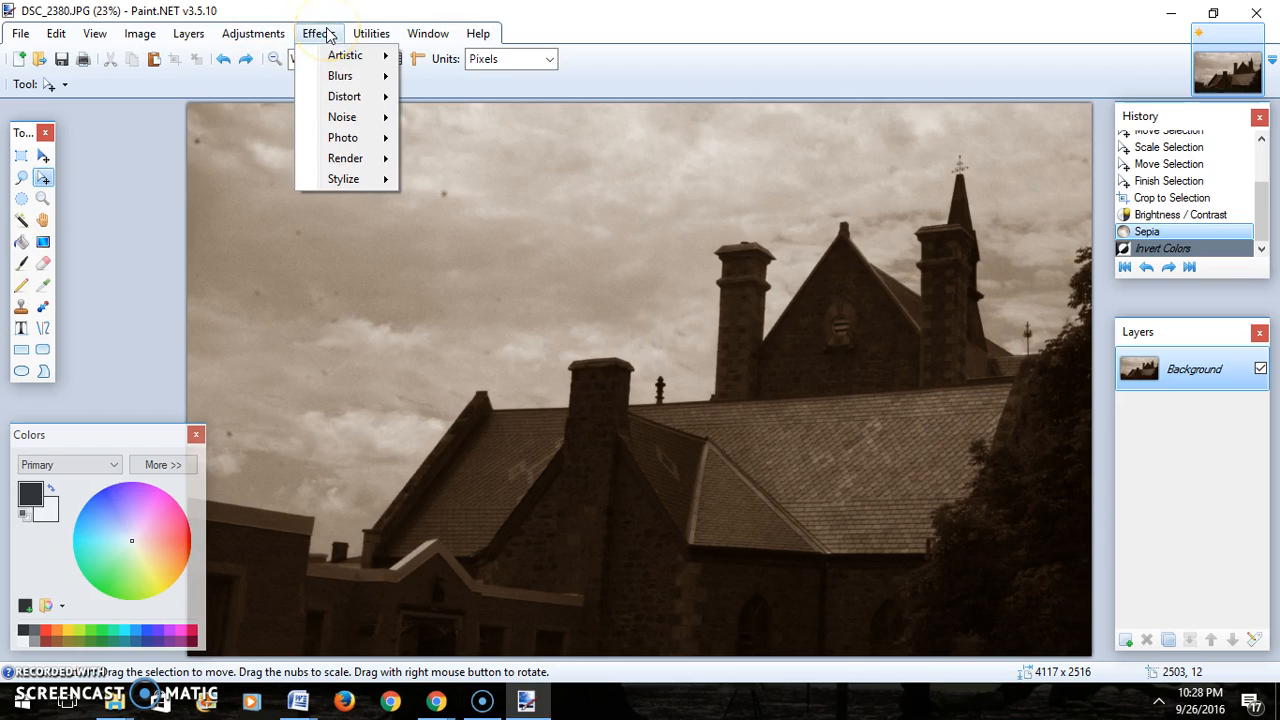
mouse_move(348, 53)
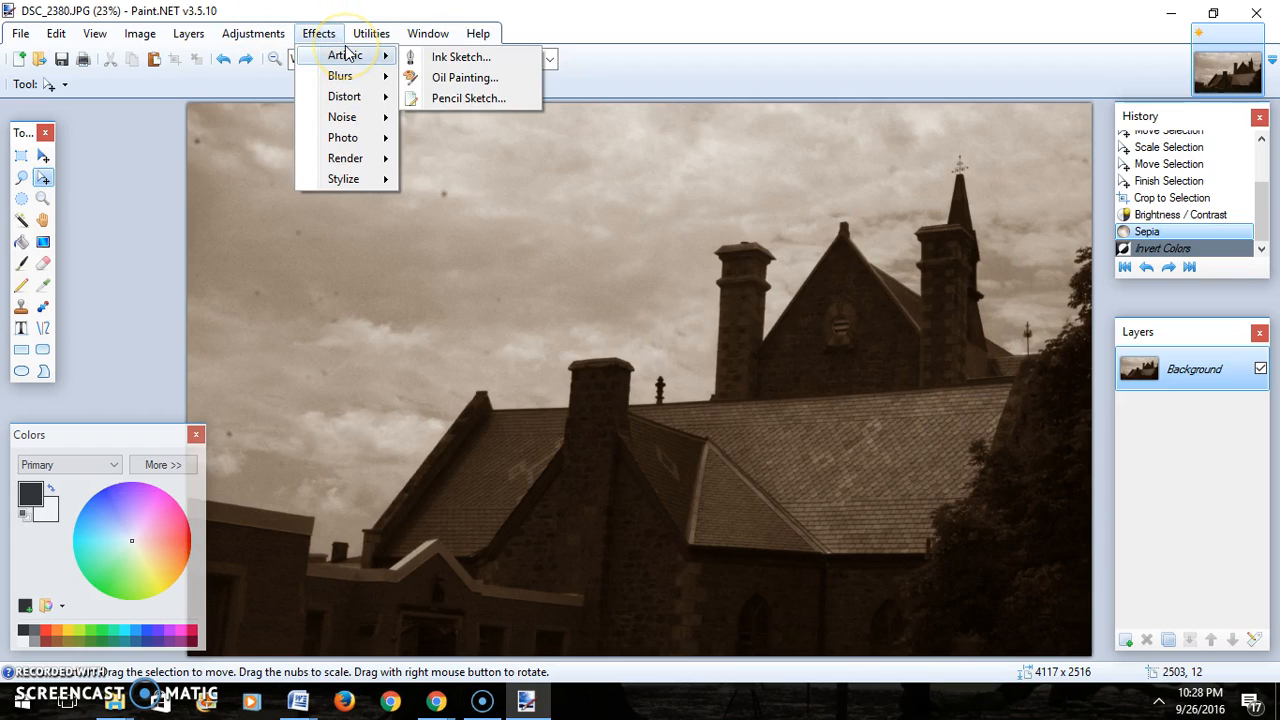
left_click(462, 78)
mouse_move(612, 268)
left_mouse_down()
mouse_move(777, 166)
mouse_move(796, 81)
left_mouse_up()
left_click_drag(748, 132, 798, 133)
left_click_drag(718, 172, 818, 172)
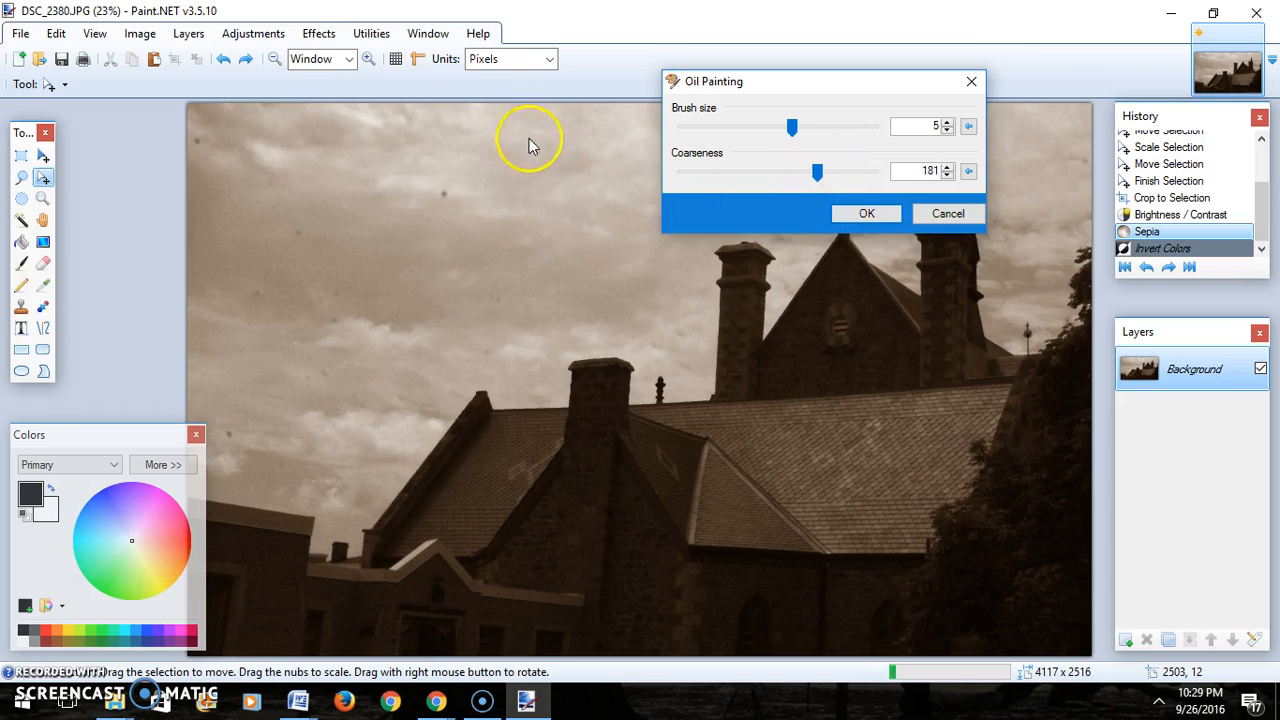
left_click(948, 214)
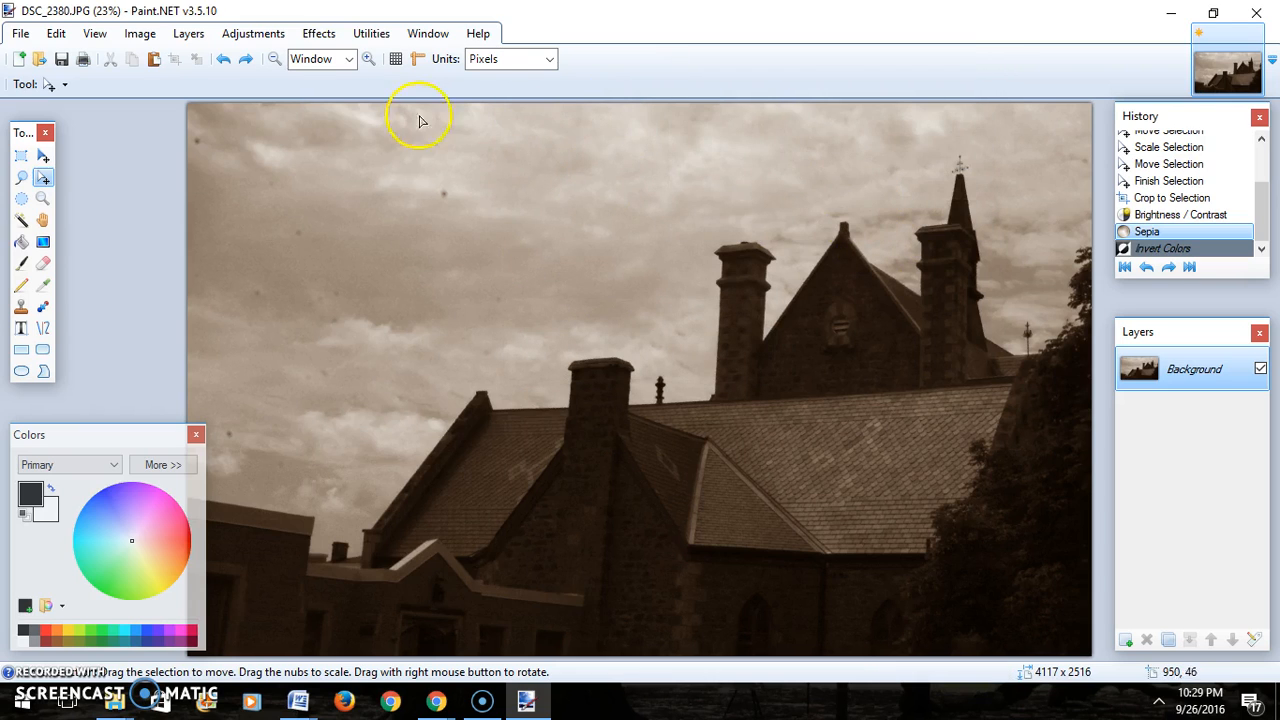